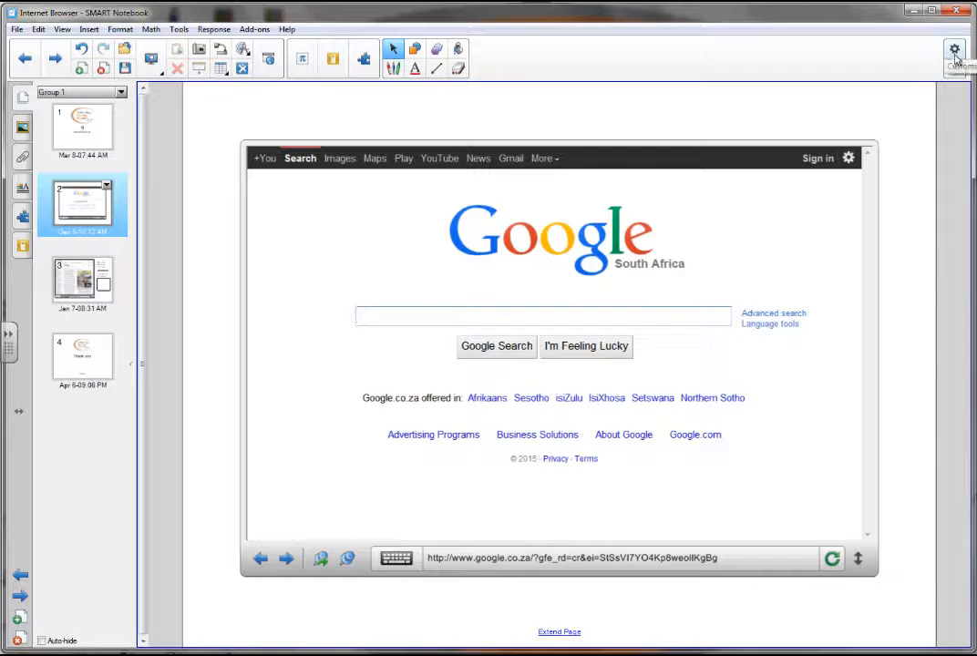
pyautogui.click(954, 51)
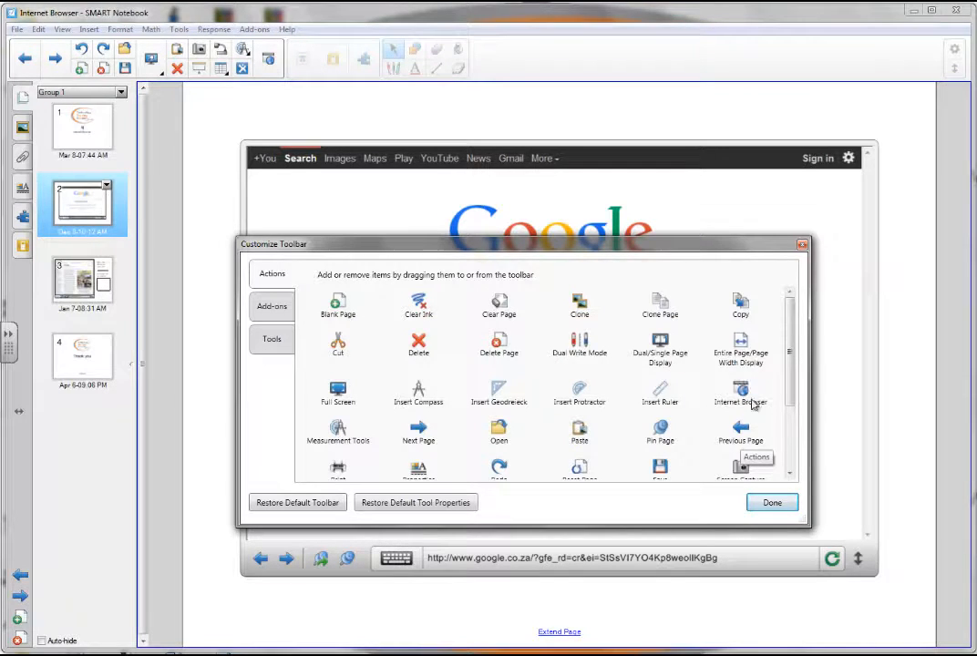
pyautogui.click(772, 502)
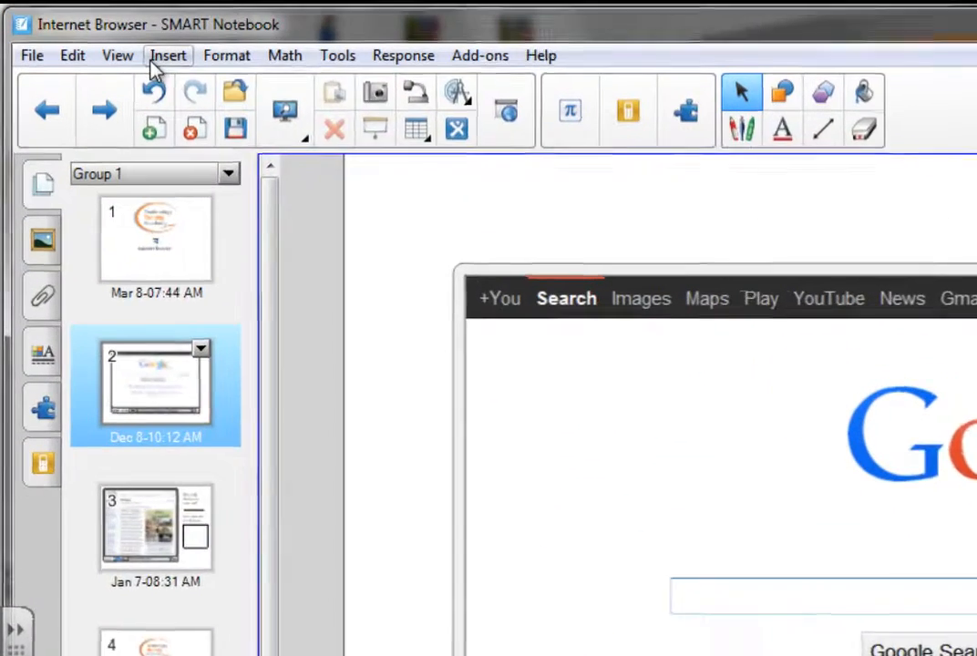
pyautogui.click(89, 29)
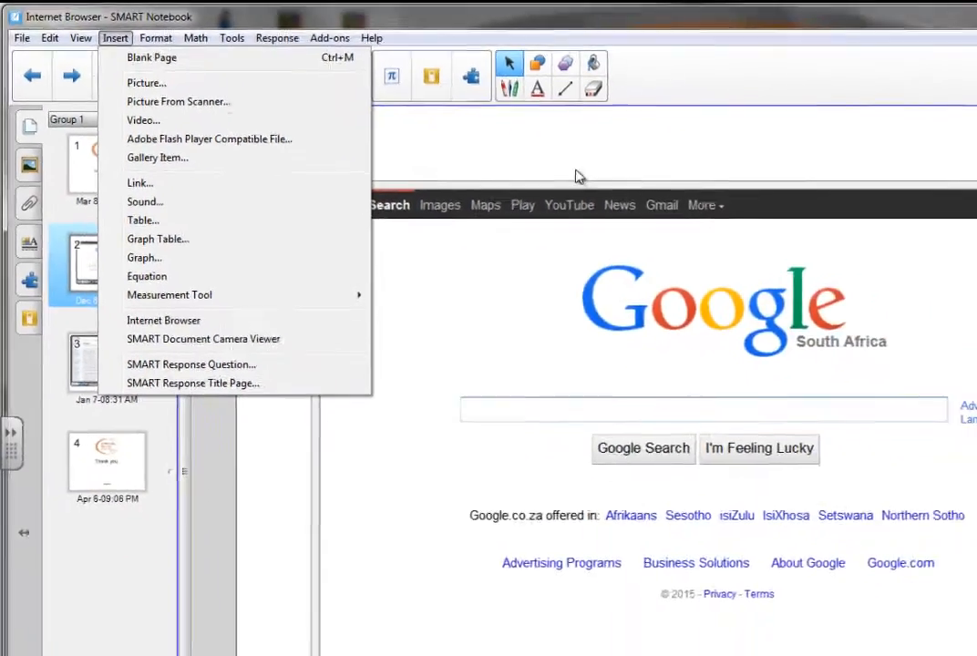
# Step: Move the embedded browser to the page's upper-left corner and shrink it to a little over half the page width
pyautogui.click(887, 266)
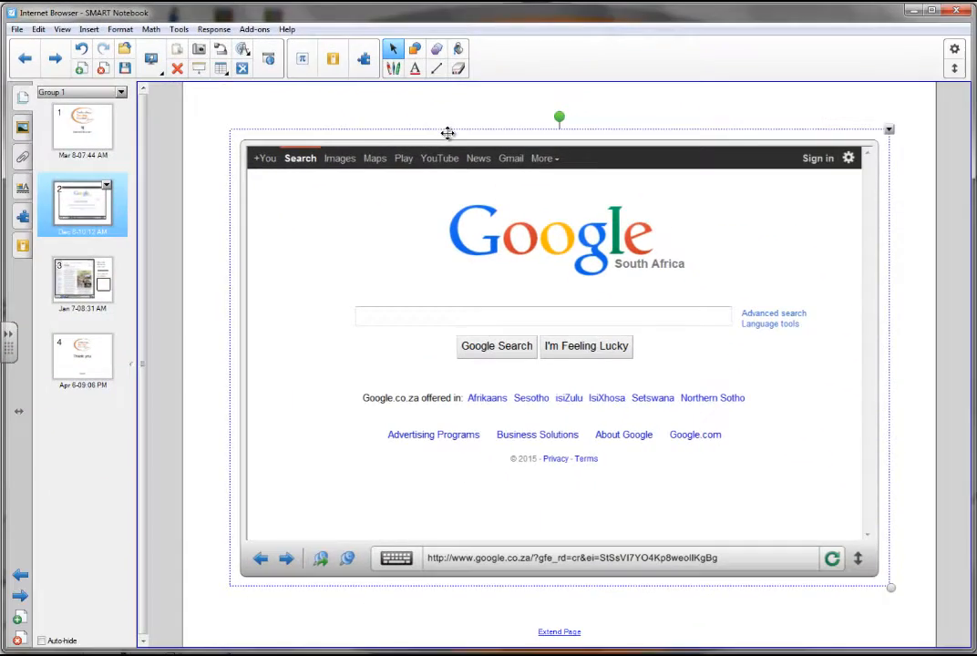
pyautogui.moveTo(342, 131); pyautogui.dragTo(344, 104)
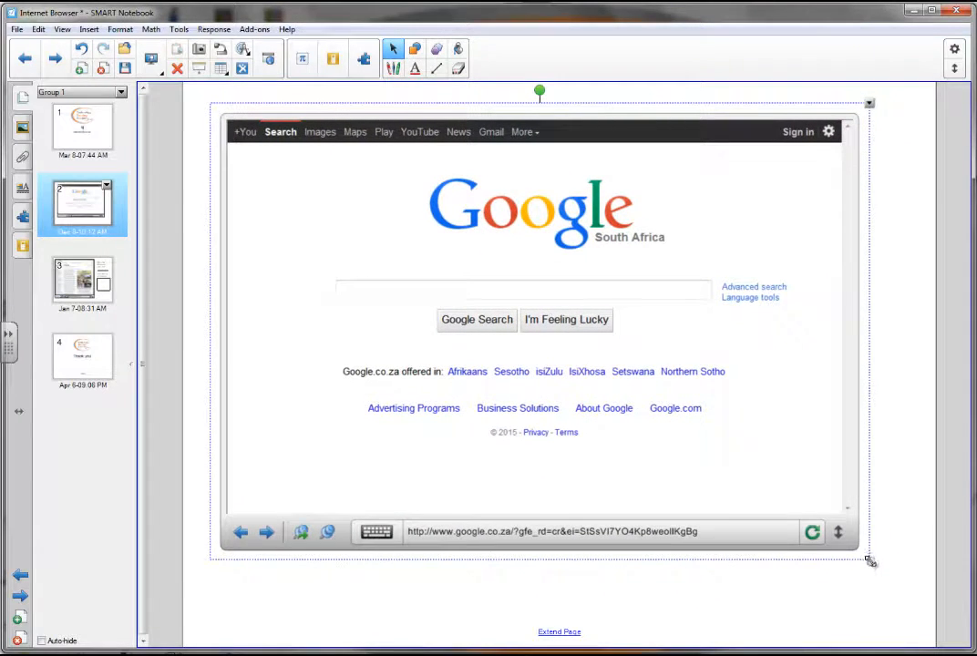
pyautogui.moveTo(873, 558); pyautogui.dragTo(528, 323)
pyautogui.moveTo(425, 113)
pyautogui.mouseDown()
pyautogui.moveTo(720, 272)
pyautogui.moveTo(425, 135)
pyautogui.moveTo(413, 106)
pyautogui.mouseUp()
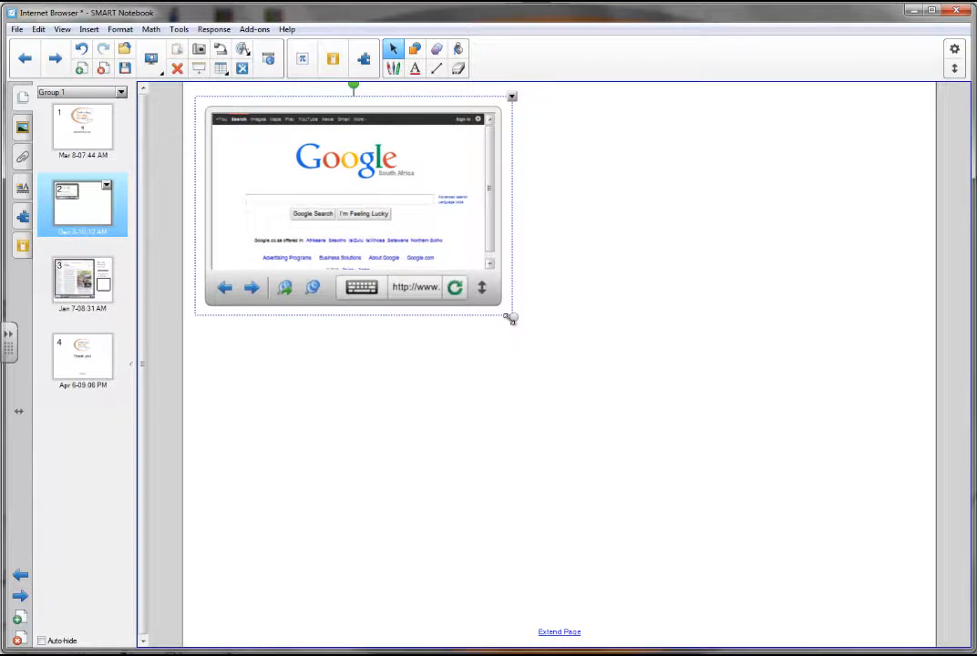
pyautogui.moveTo(511, 318); pyautogui.dragTo(659, 436)
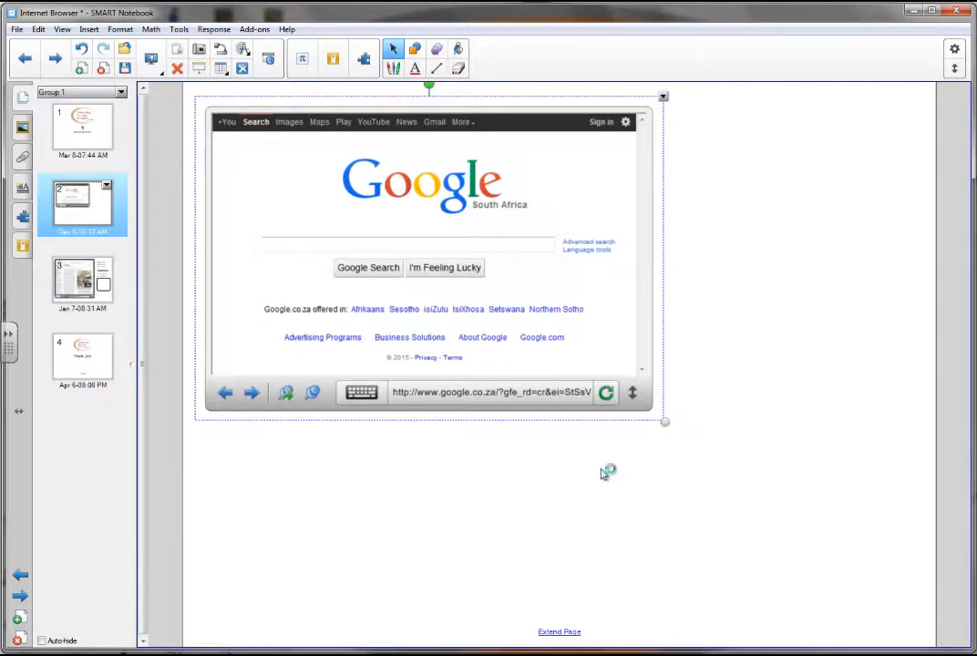
pyautogui.click(364, 395)
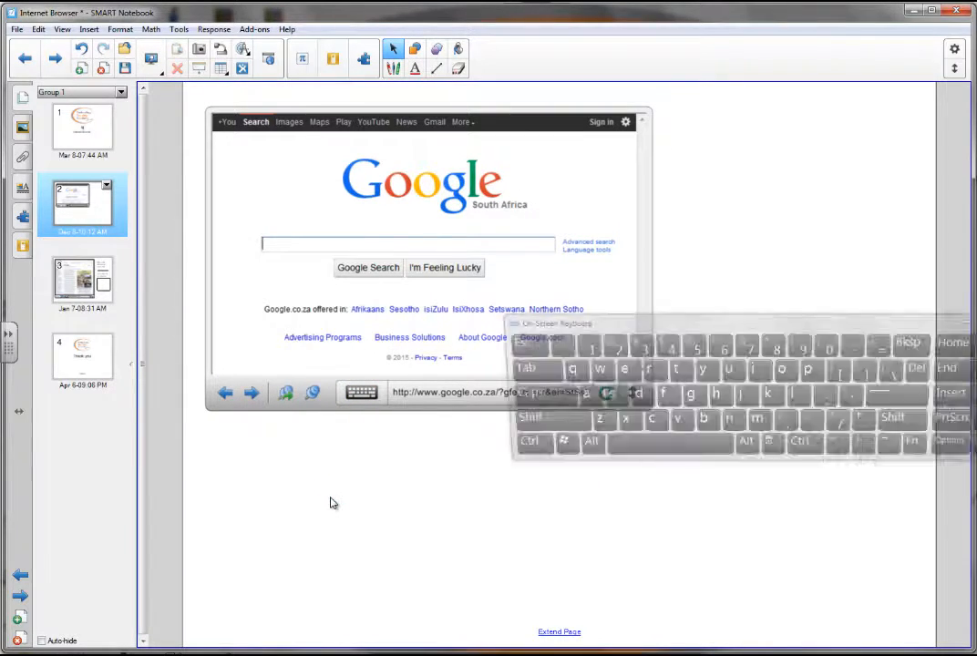
pyautogui.moveTo(816, 327); pyautogui.dragTo(567, 432)
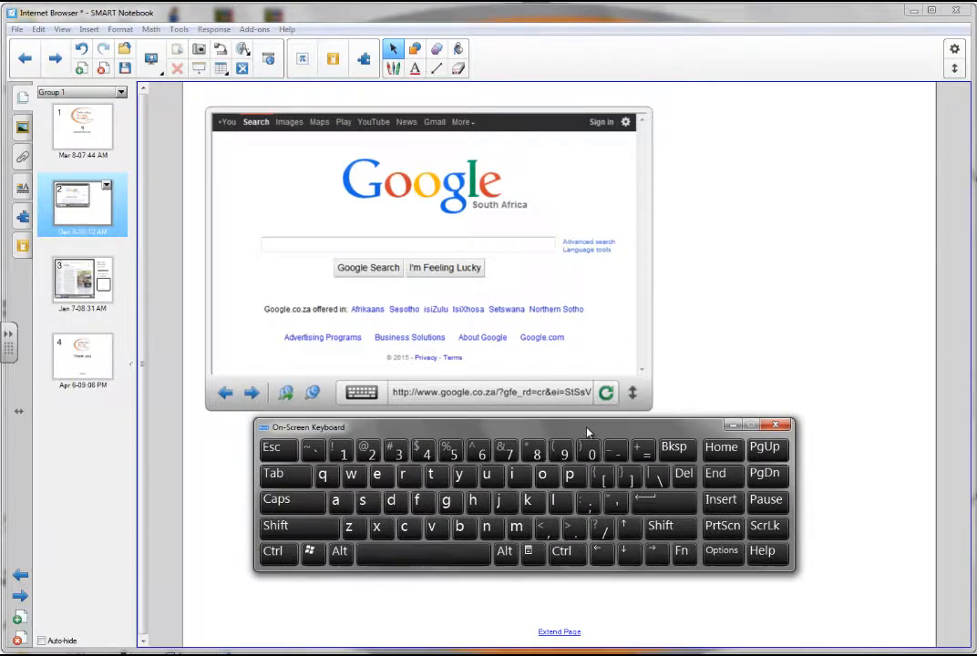
pyautogui.click(523, 393)
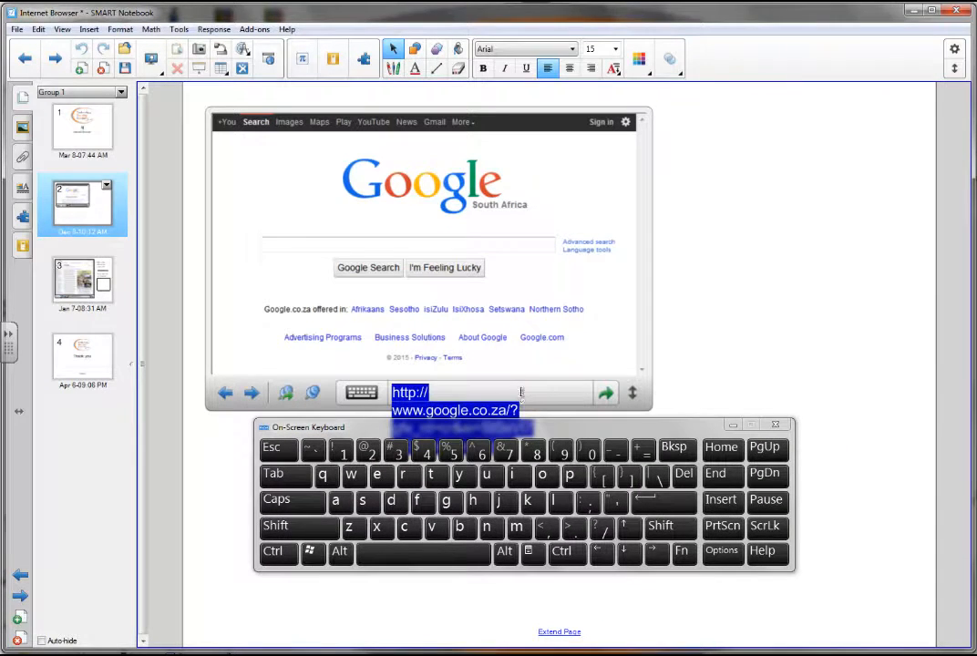
pyautogui.write('www')
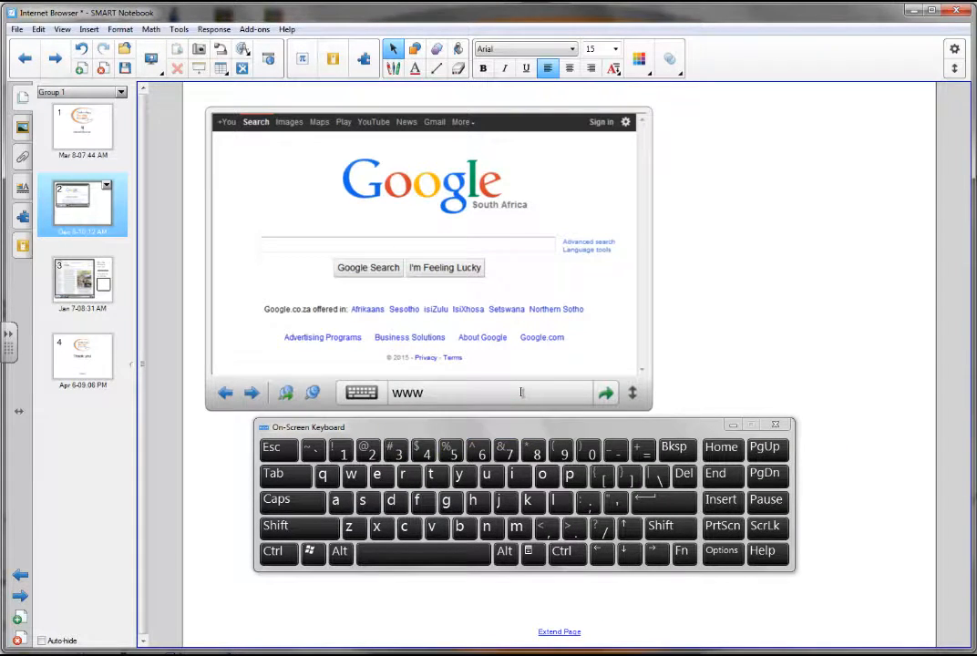
pyautogui.write('.msn.com')
pyautogui.press('Return')
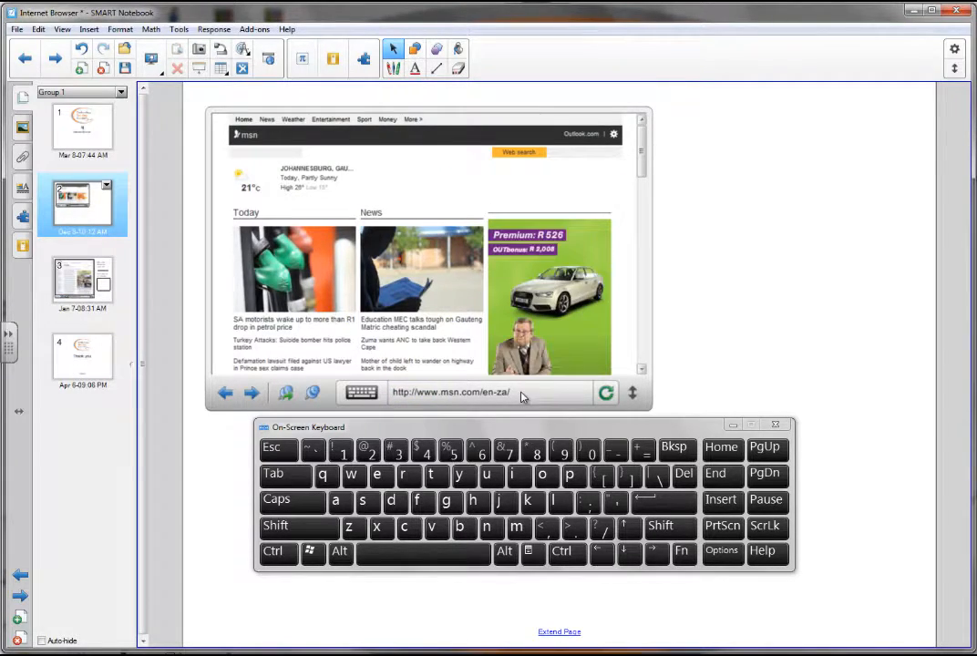
pyautogui.click(776, 426)
# Step: Go back and forward through the browser's history, and move its navigation bar above the web page and back below it
pyautogui.click(444, 394)
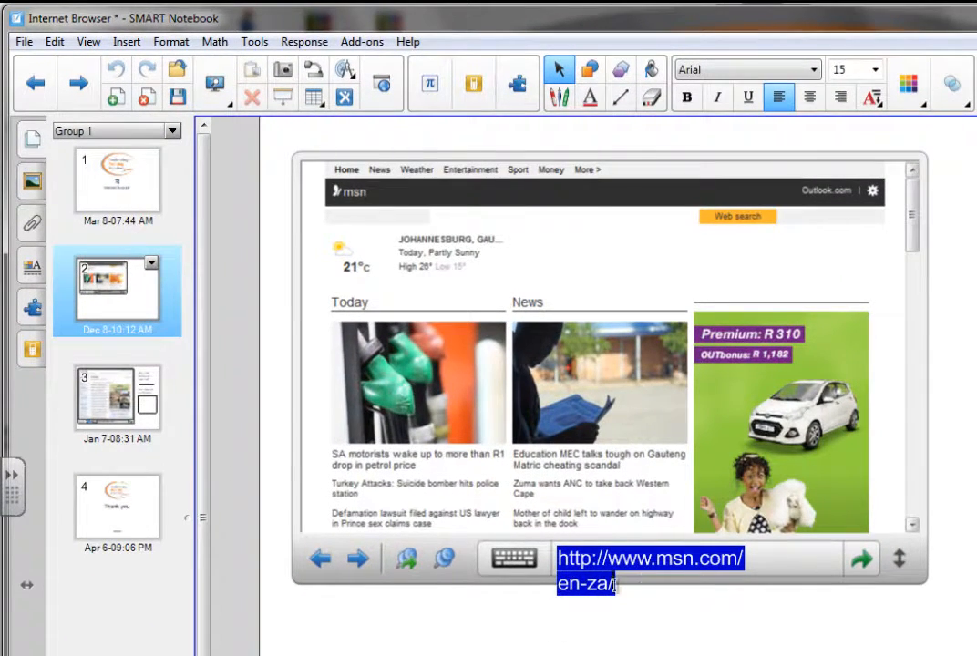
pyautogui.click(322, 563)
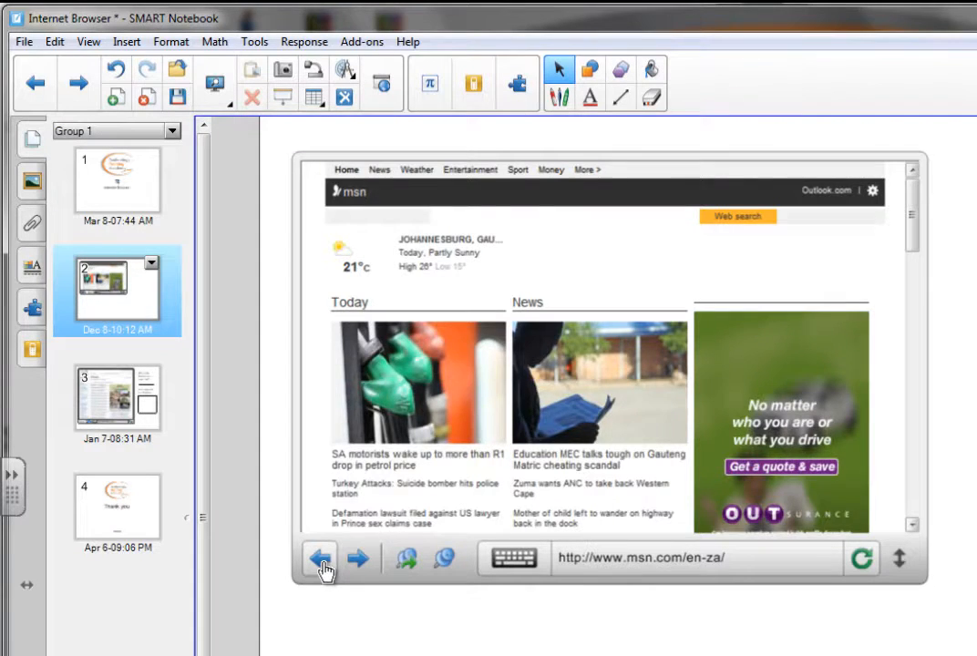
pyautogui.click(323, 565)
pyautogui.click(355, 563)
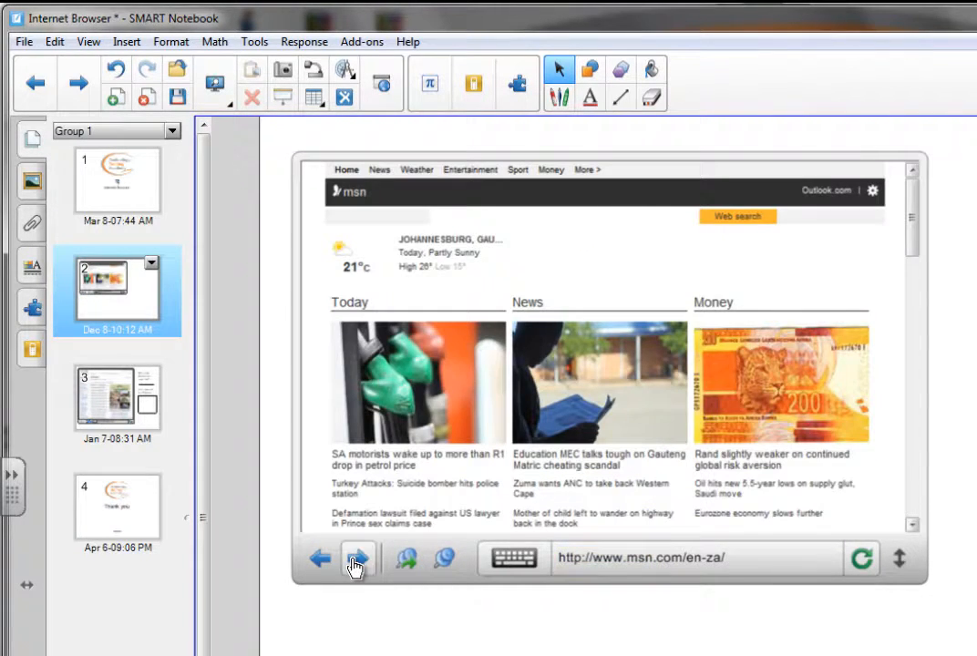
pyautogui.click(898, 563)
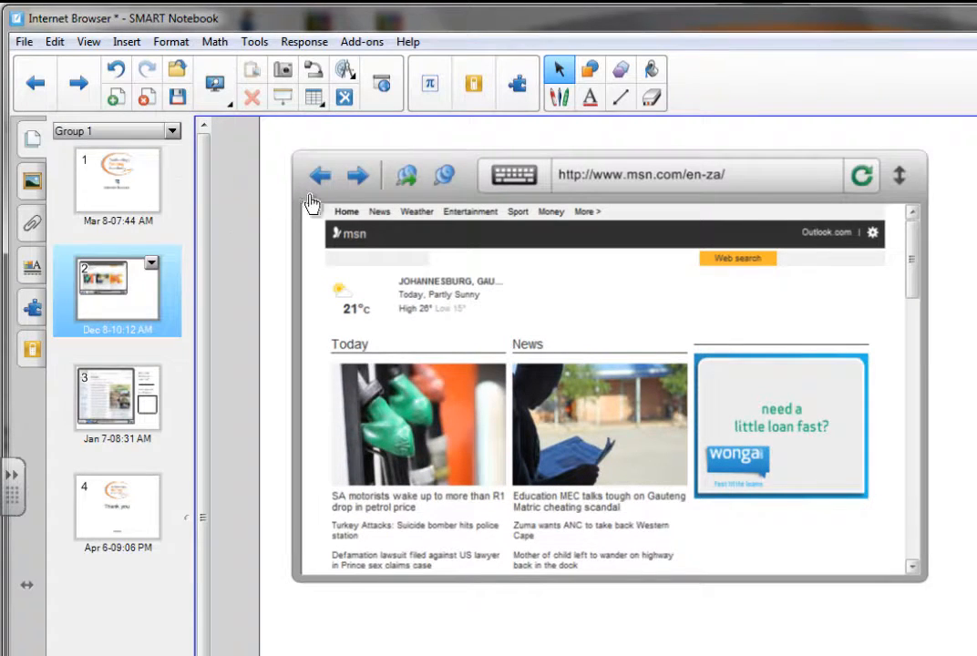
pyautogui.click(898, 175)
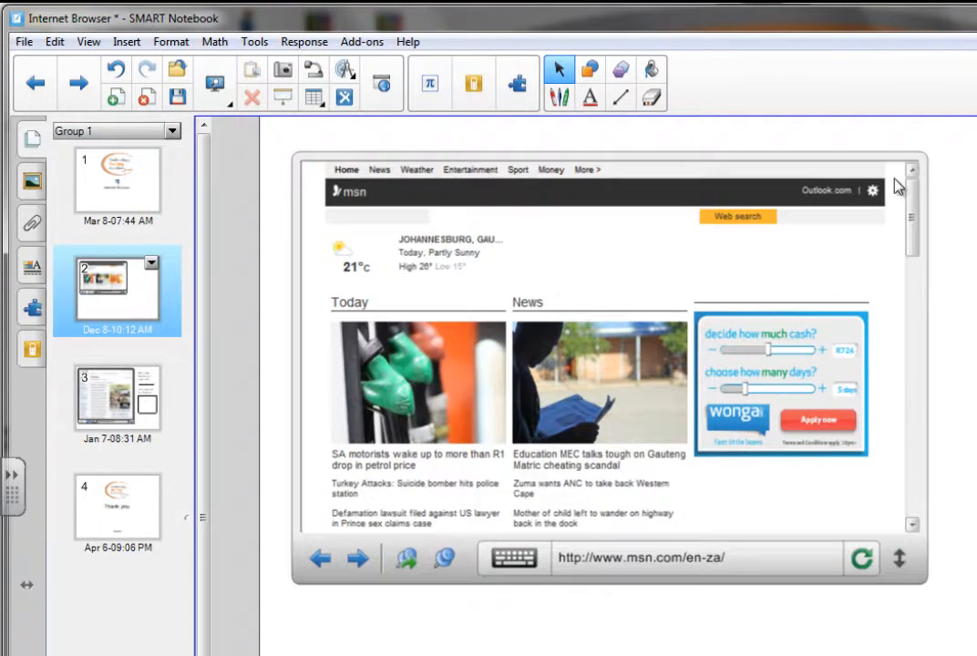
pyautogui.click(445, 561)
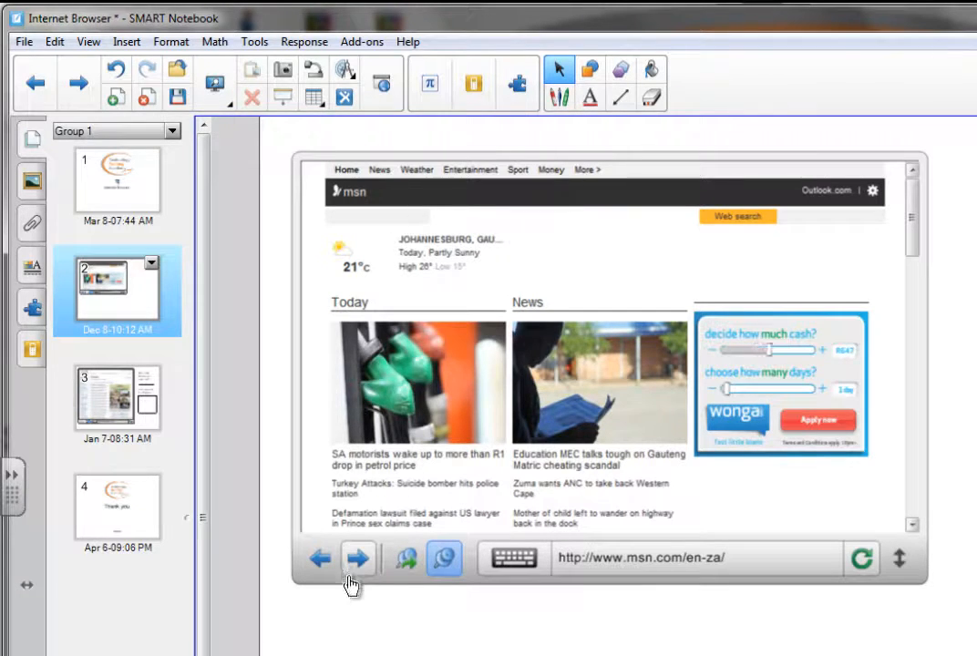
pyautogui.click(693, 560)
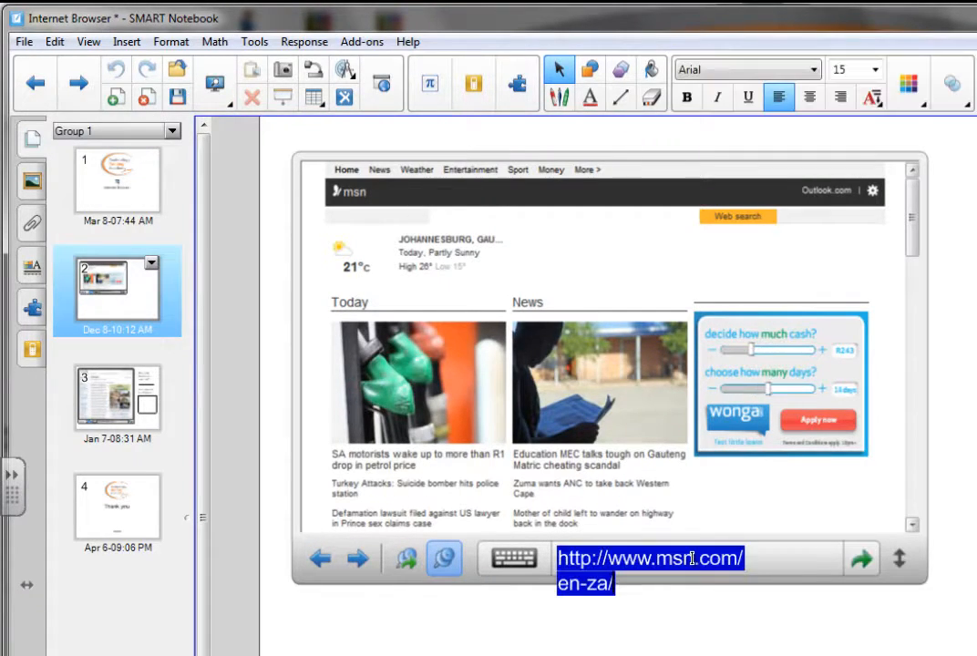
pyautogui.write('www.')
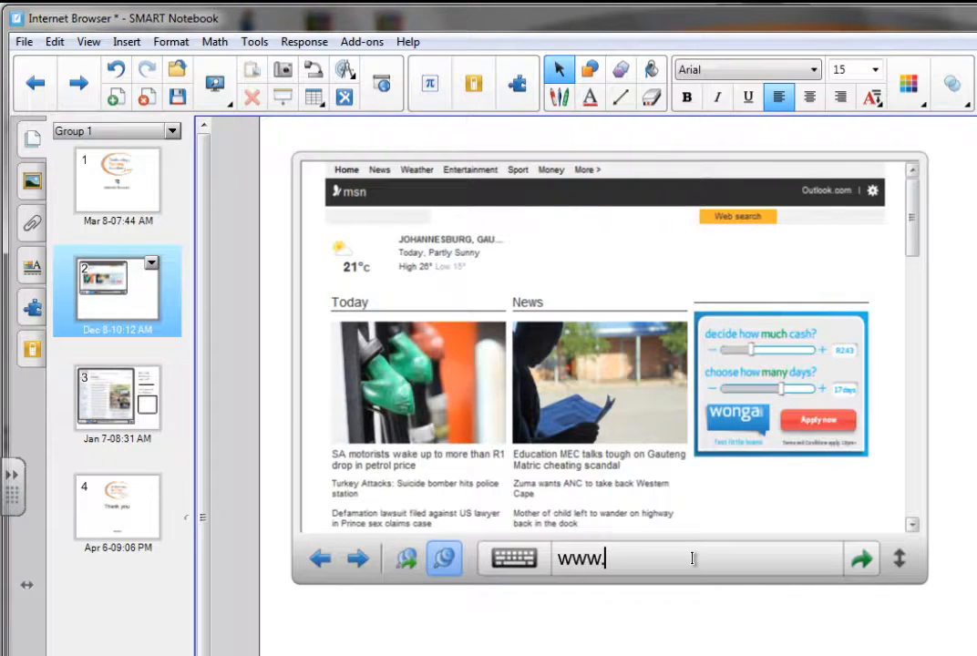
pyautogui.write('yahoo.com')
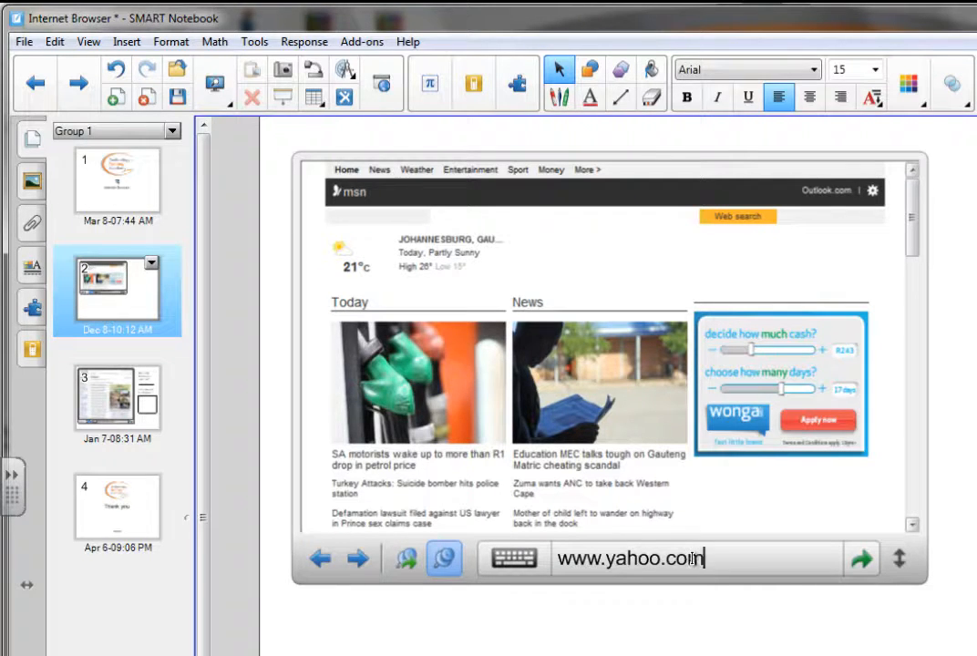
pyautogui.press('Return')
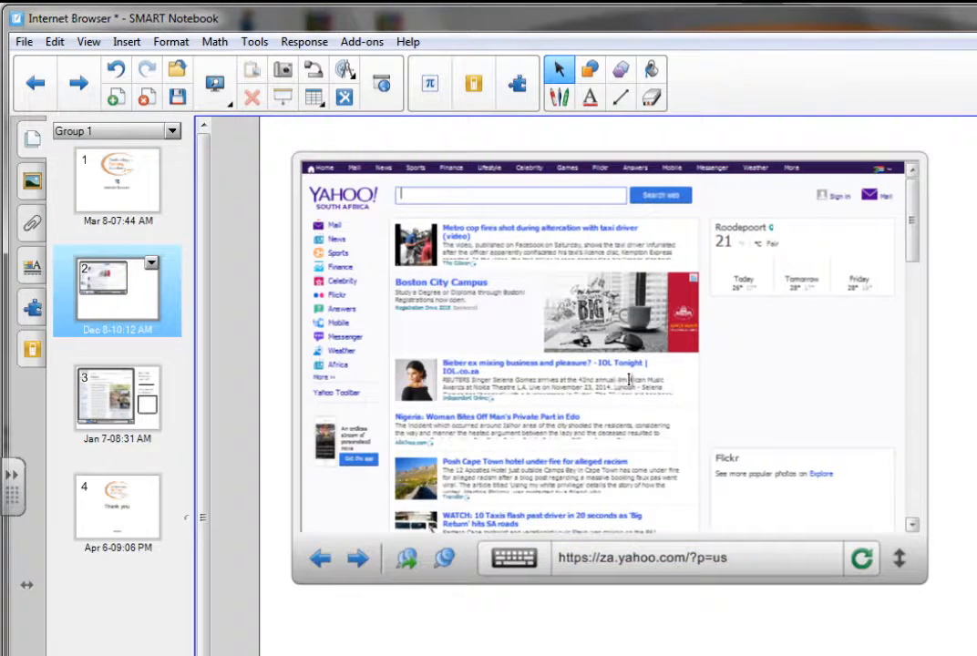
pyautogui.click(407, 559)
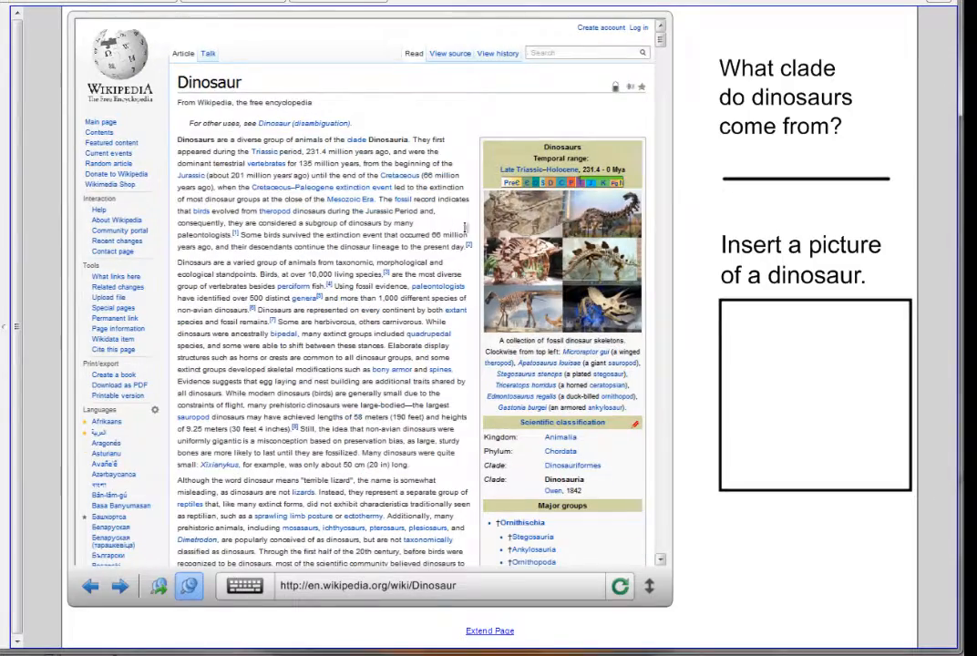
# Step: Copy "Dinosauria." from the first sentence of the Wikipedia Dinosaur article and place it as text on the clade answer line
pyautogui.moveTo(660, 48)
pyautogui.mouseDown()
pyautogui.moveTo(663, 191)
pyautogui.moveTo(665, 46)
pyautogui.mouseUp()
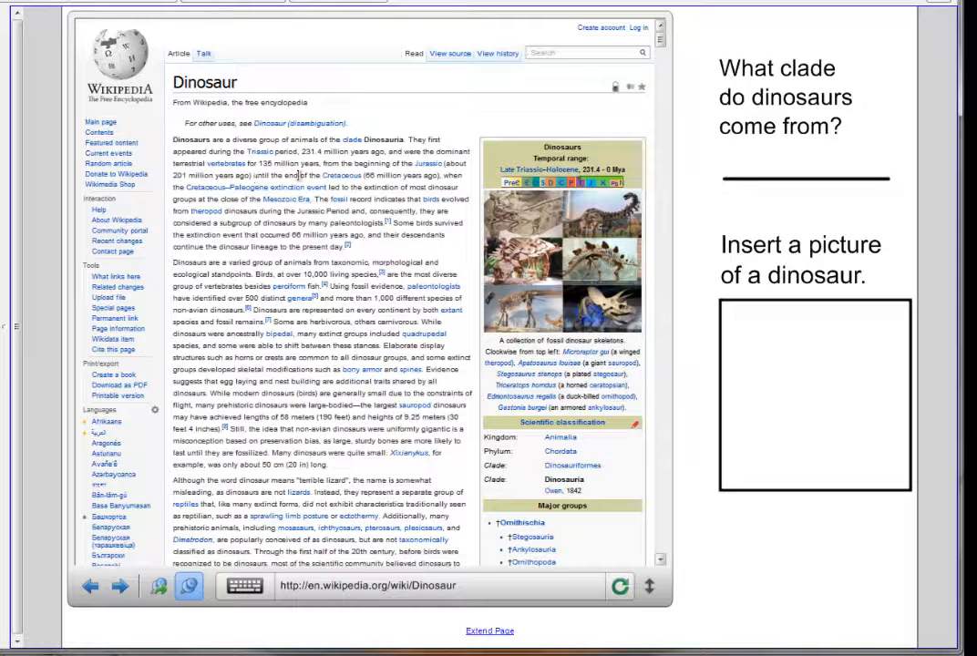
pyautogui.moveTo(207, 264)
pyautogui.mouseDown()
pyautogui.moveTo(330, 415)
pyautogui.moveTo(255, 308)
pyautogui.moveTo(208, 264)
pyautogui.mouseUp()
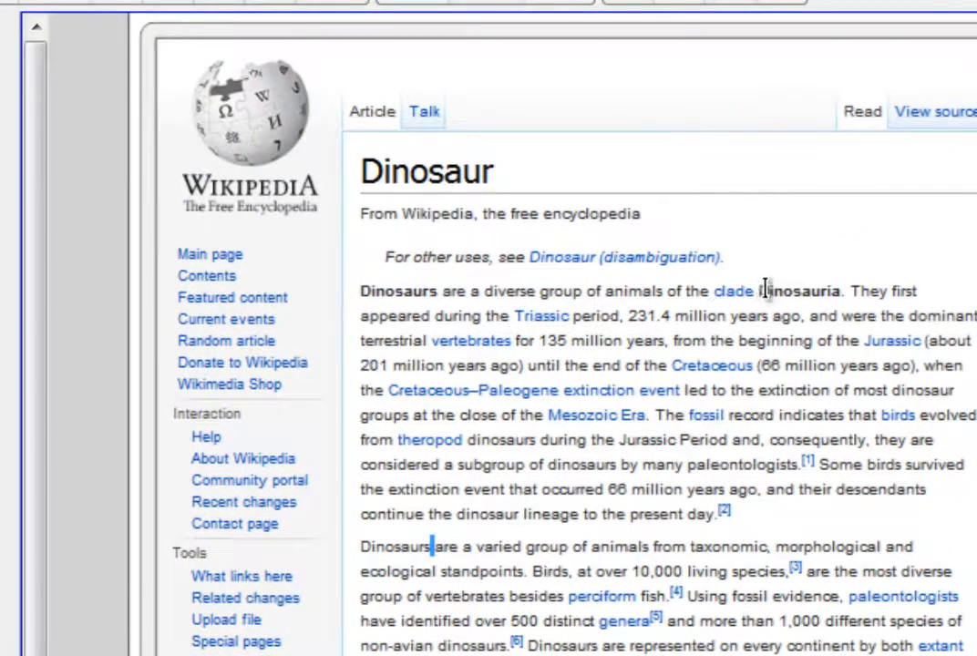
pyautogui.moveTo(758, 290); pyautogui.dragTo(807, 294)
pyautogui.hotkey('ctrl', 'c')
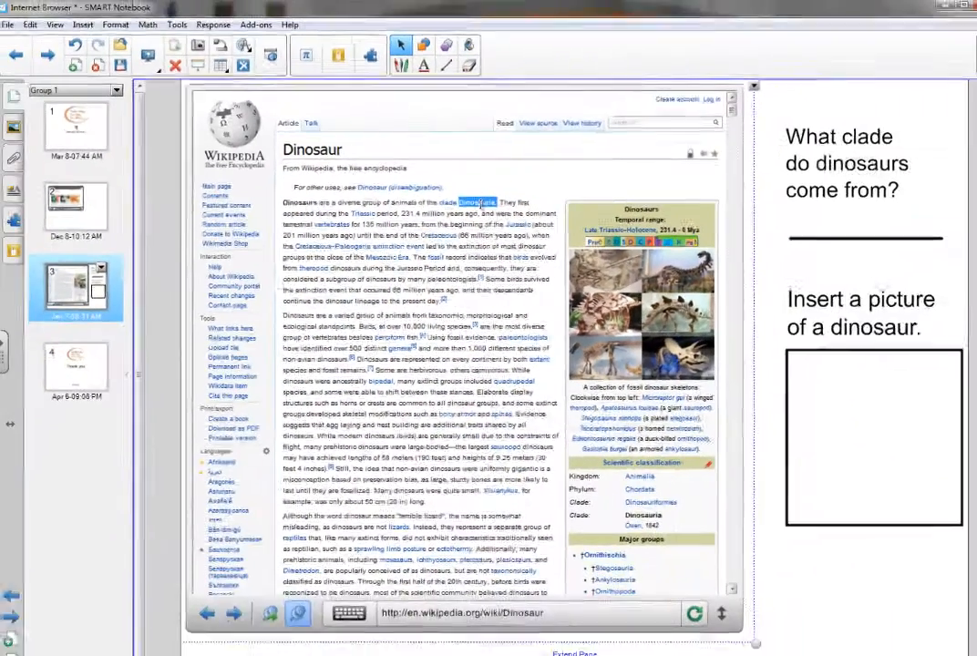
pyautogui.rightClick(746, 219)
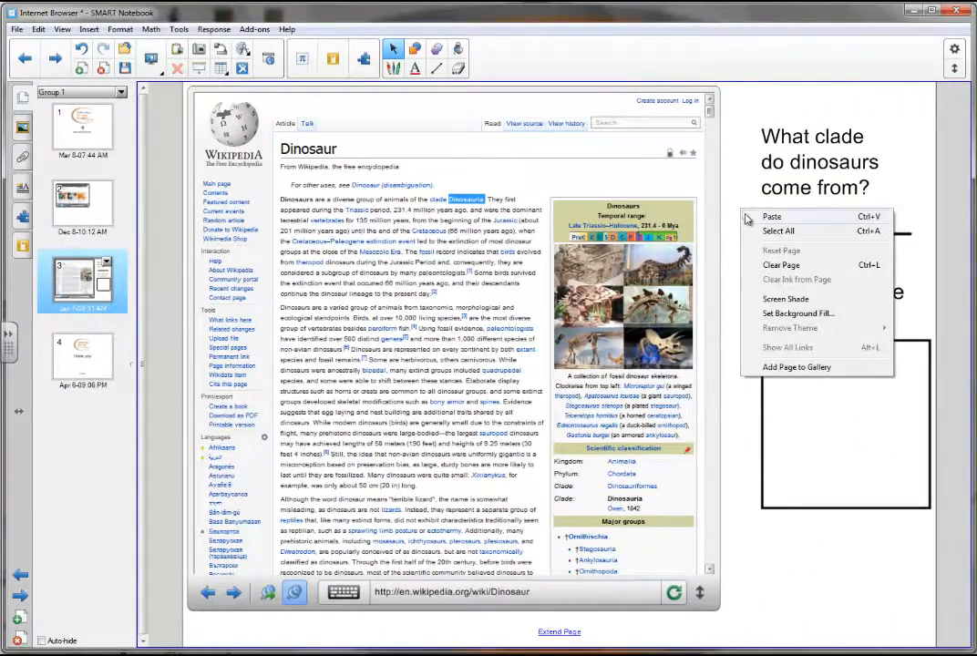
pyautogui.click(771, 217)
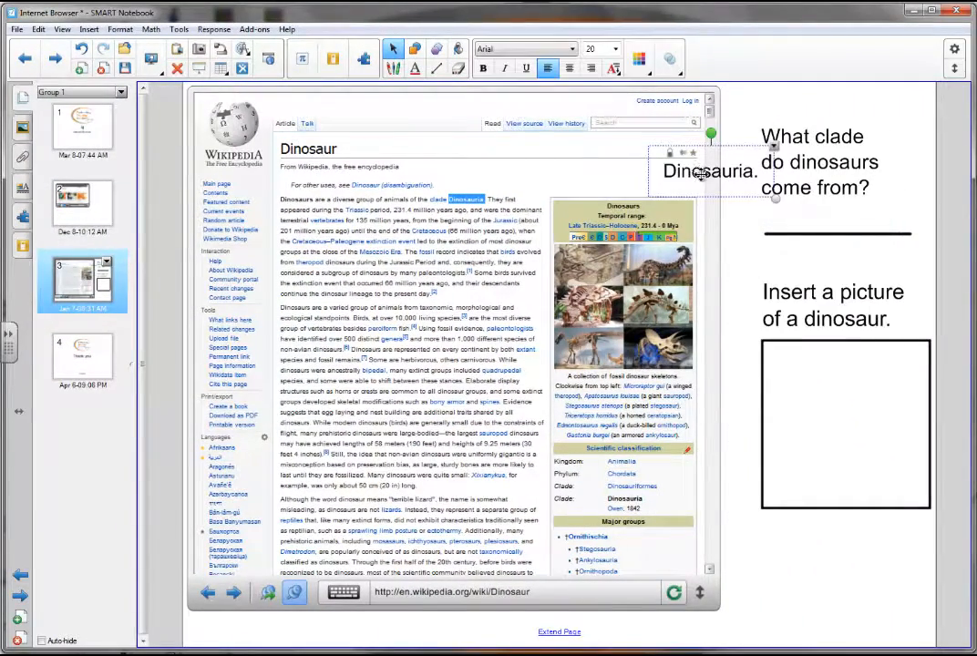
pyautogui.moveTo(699, 173); pyautogui.dragTo(824, 228)
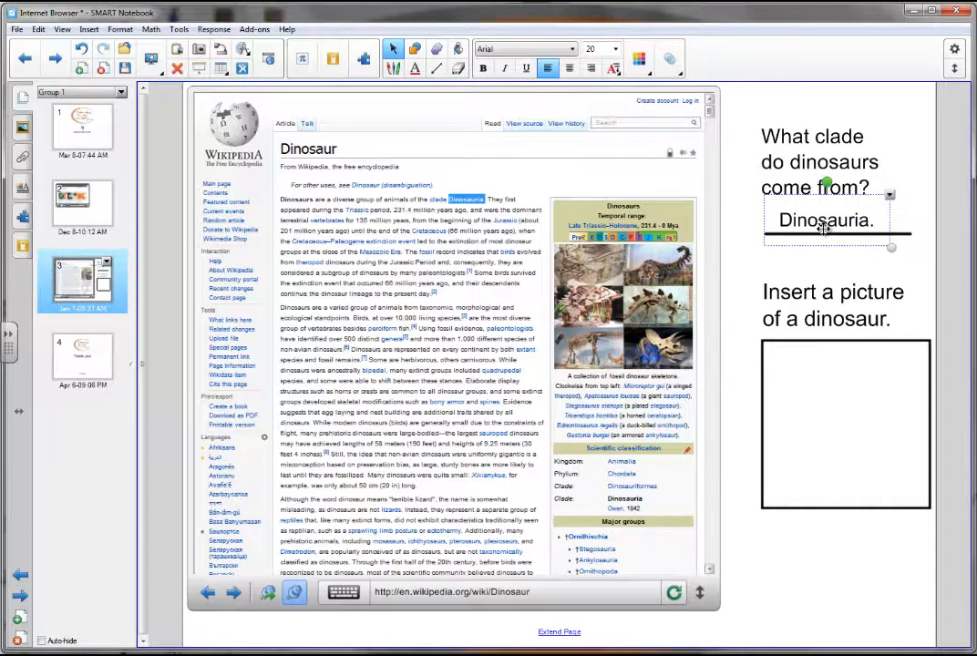
pyautogui.click(740, 274)
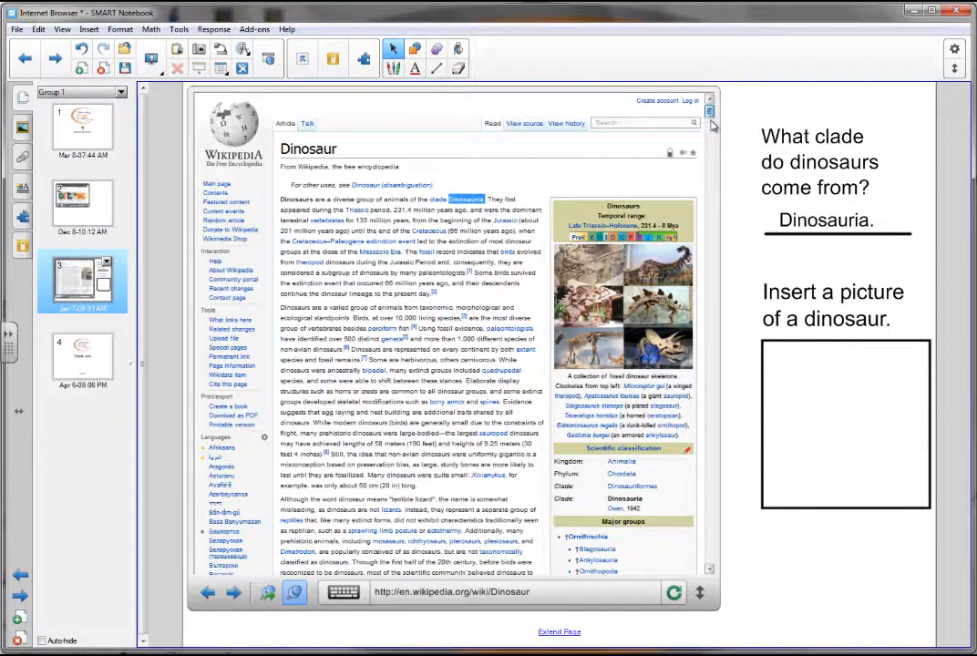
# Step: Insert the article's Stegosaurus stenops skeleton picture over the empty picture box and its macronarian Sauropods picture directly below
pyautogui.moveTo(714, 120); pyautogui.dragTo(715, 162)
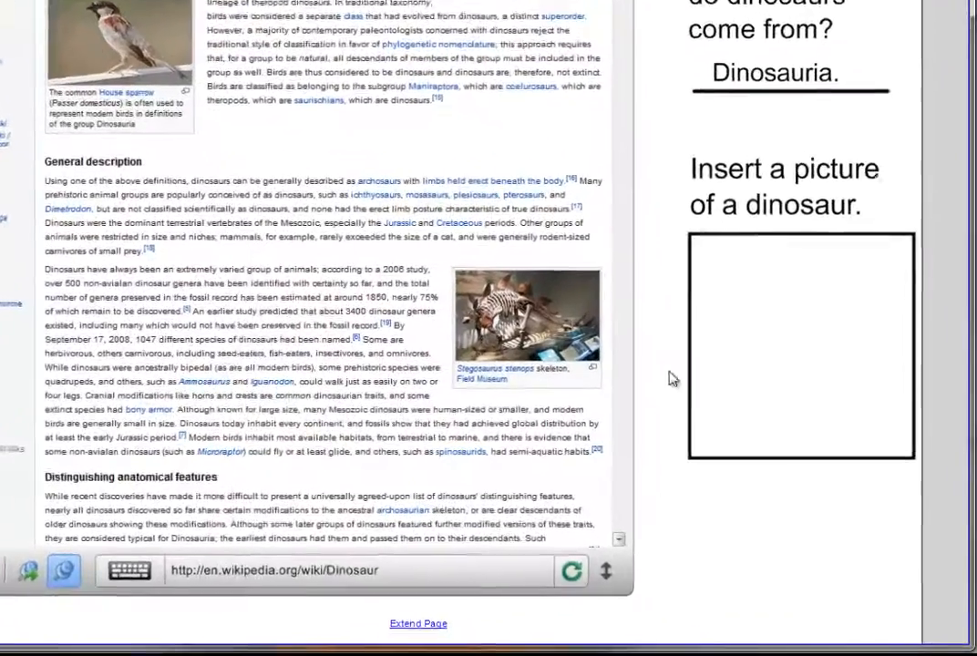
pyautogui.moveTo(537, 324); pyautogui.dragTo(772, 351)
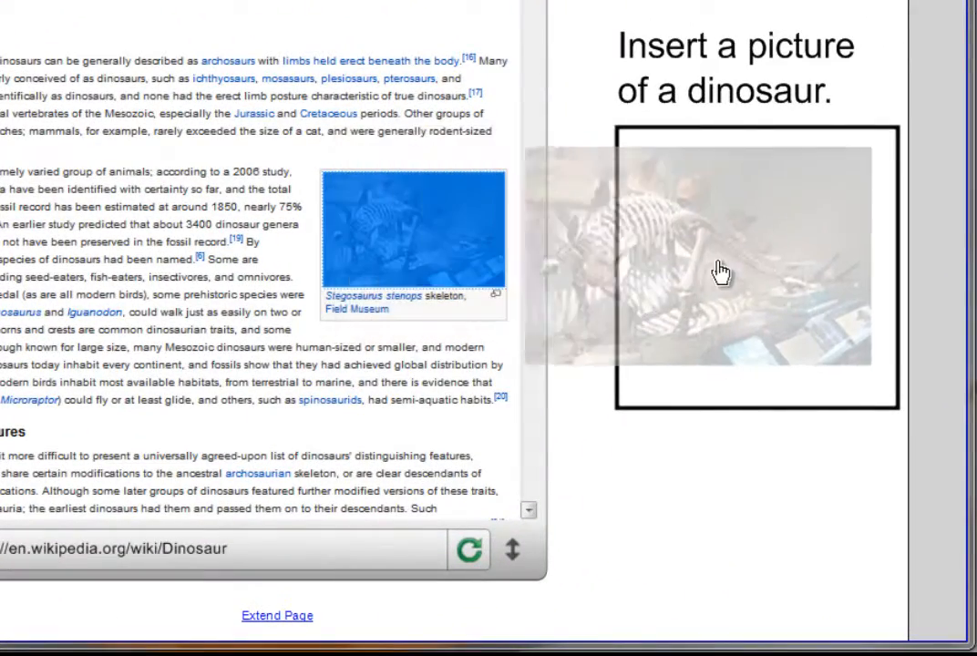
pyautogui.moveTo(720, 272); pyautogui.dragTo(737, 257)
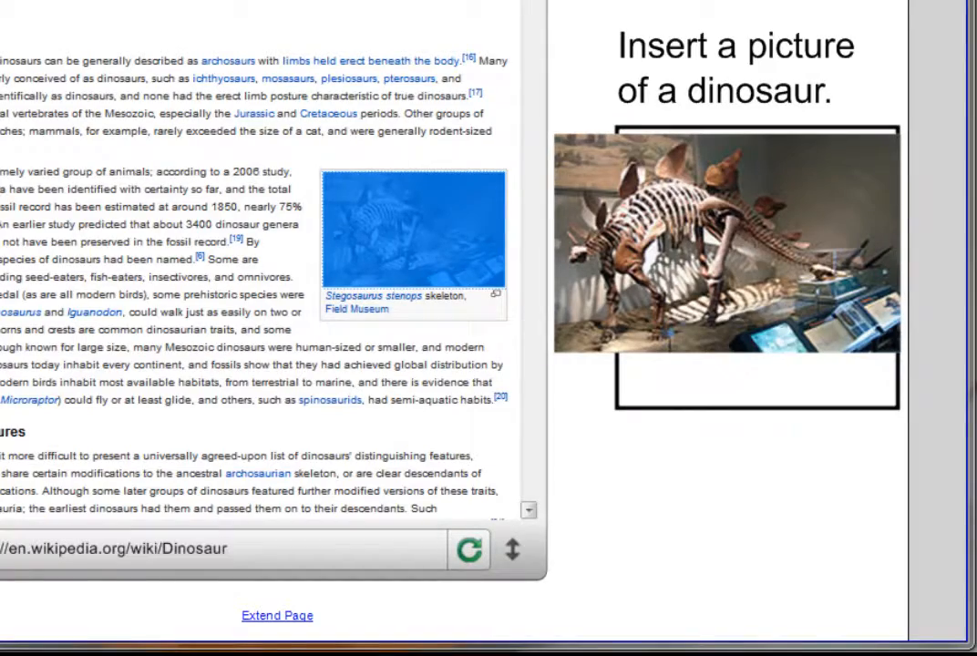
pyautogui.scroll(-15, 255, 273)
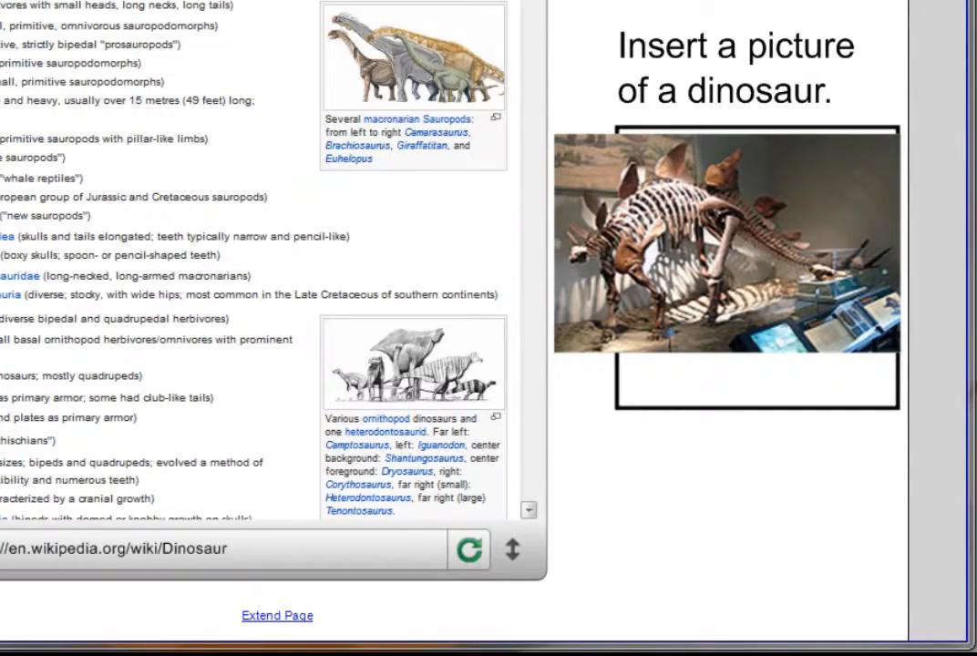
pyautogui.moveTo(460, 96); pyautogui.dragTo(720, 469)
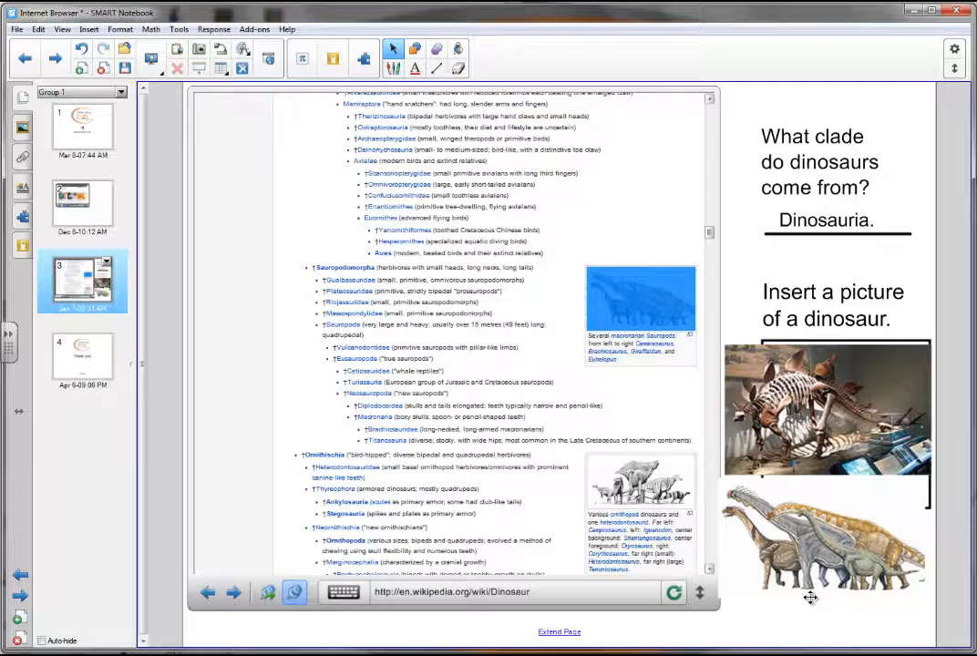
# Step: Follow the article links to Guaibasauridae and Sauropodomorpha, and return the browser to the pinned Dinosaur page
pyautogui.click(345, 281)
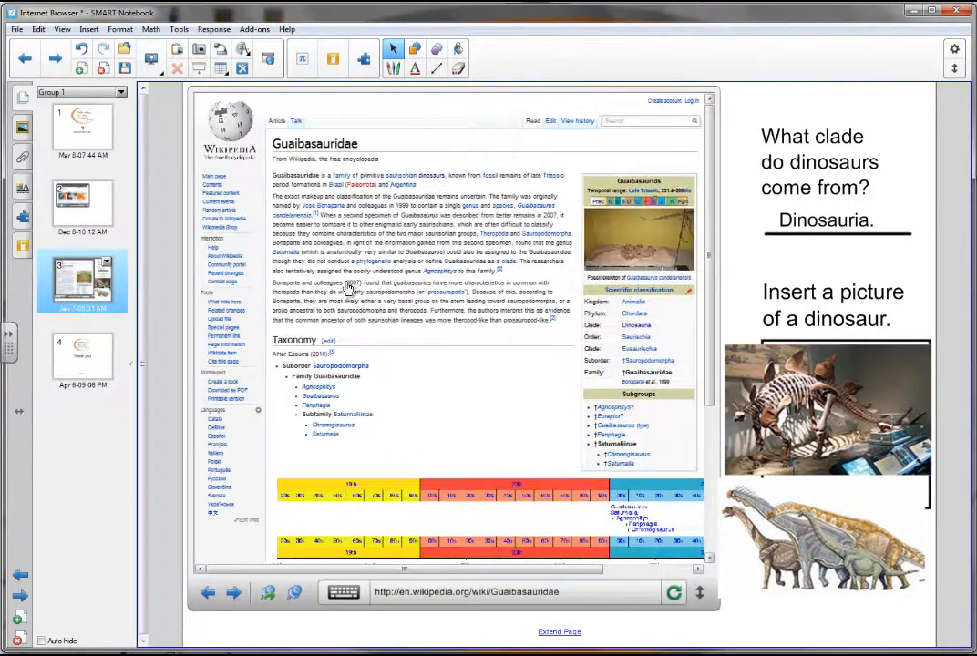
pyautogui.scroll(-3, 474, 303)
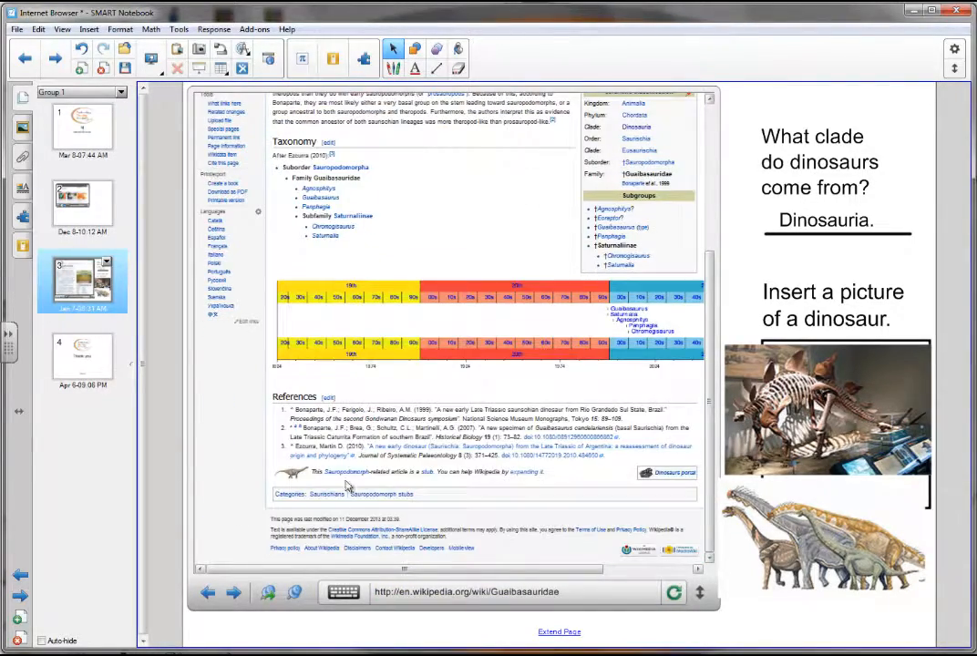
pyautogui.click(344, 479)
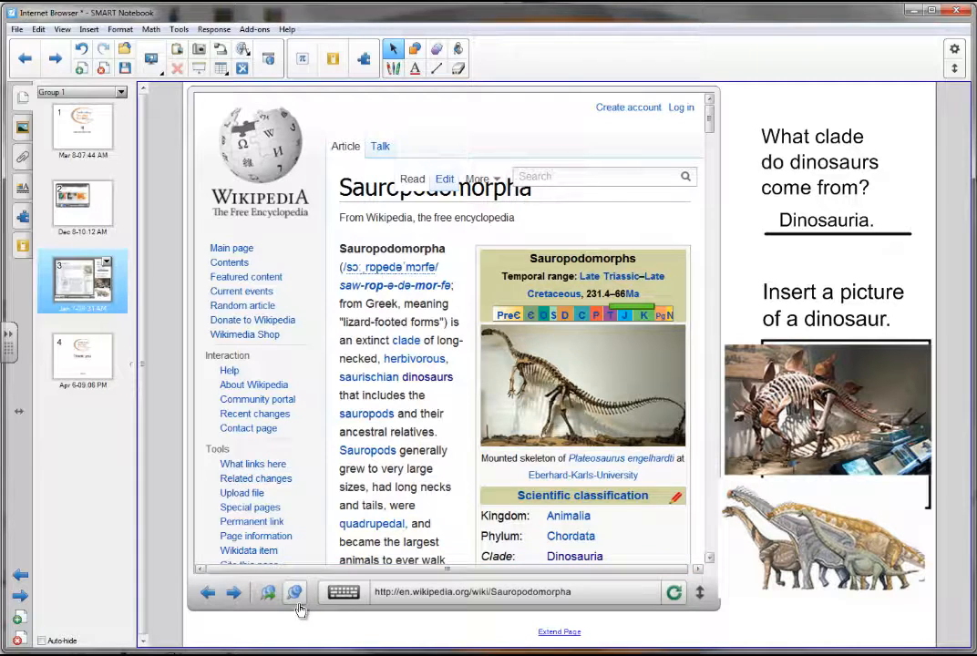
pyautogui.click(267, 599)
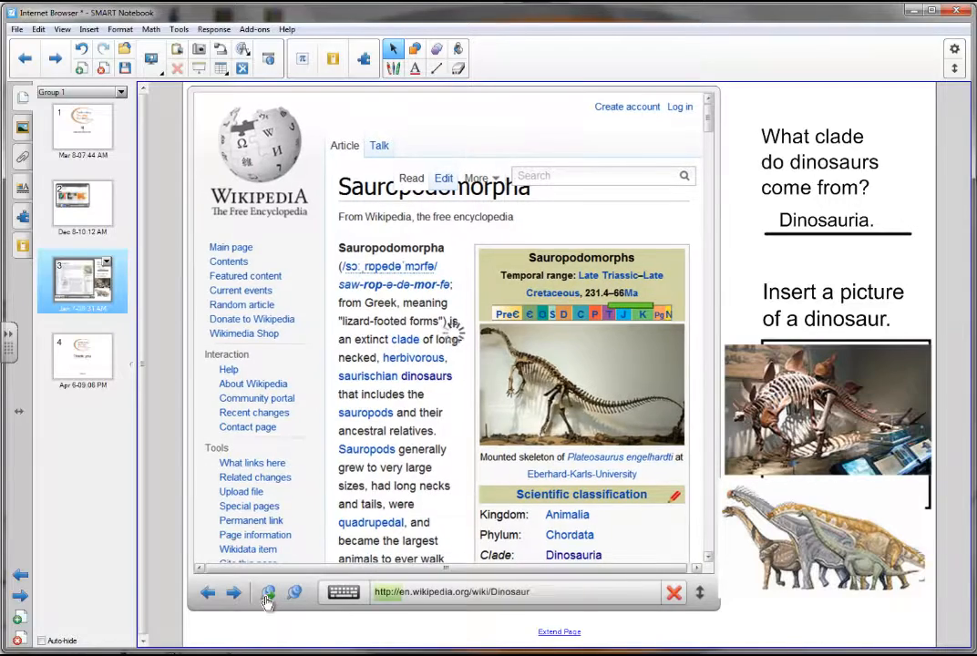